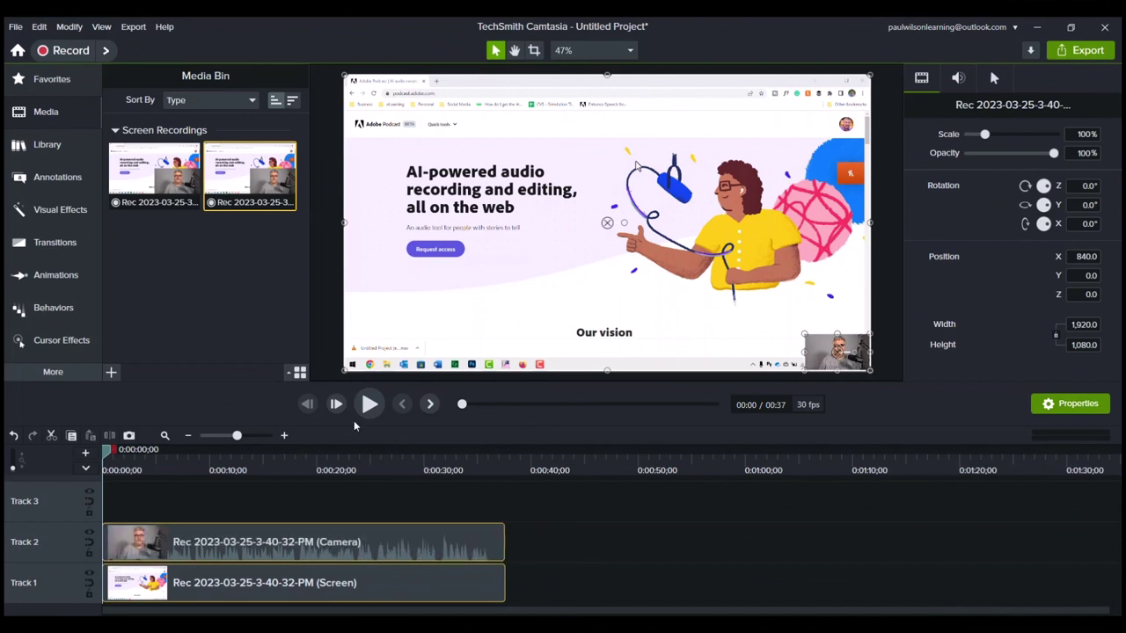
# Export the project's audio only to the Desktop as Insta360Link.wav, overwriting the existing file.
pyautogui.click(132, 27)
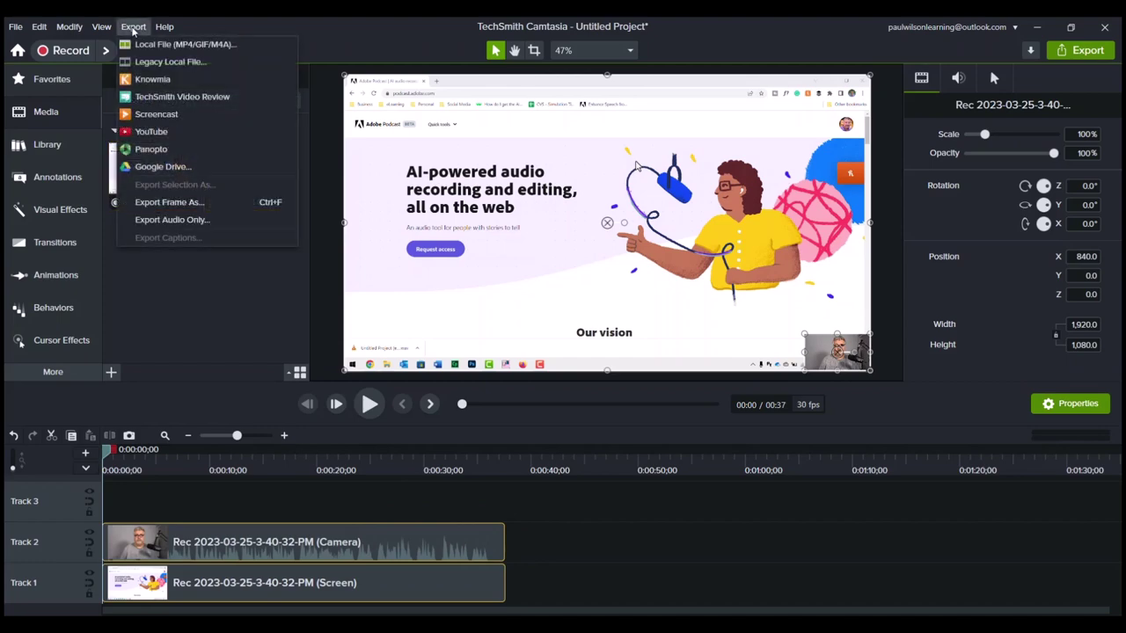
pyautogui.click(161, 226)
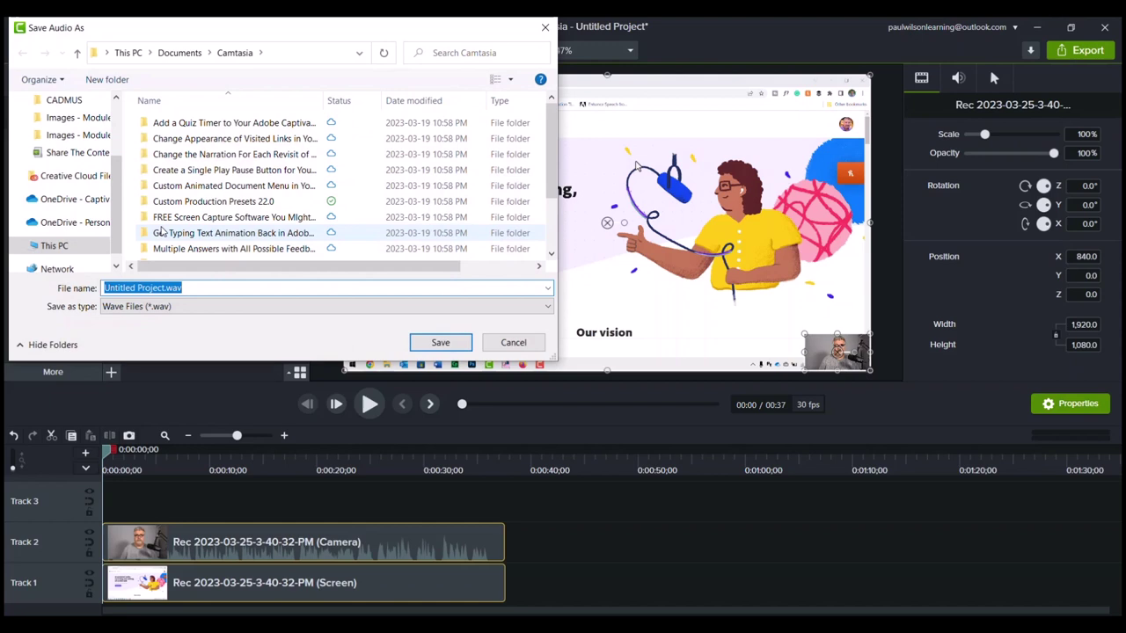
pyautogui.scroll(3, 114, 136)
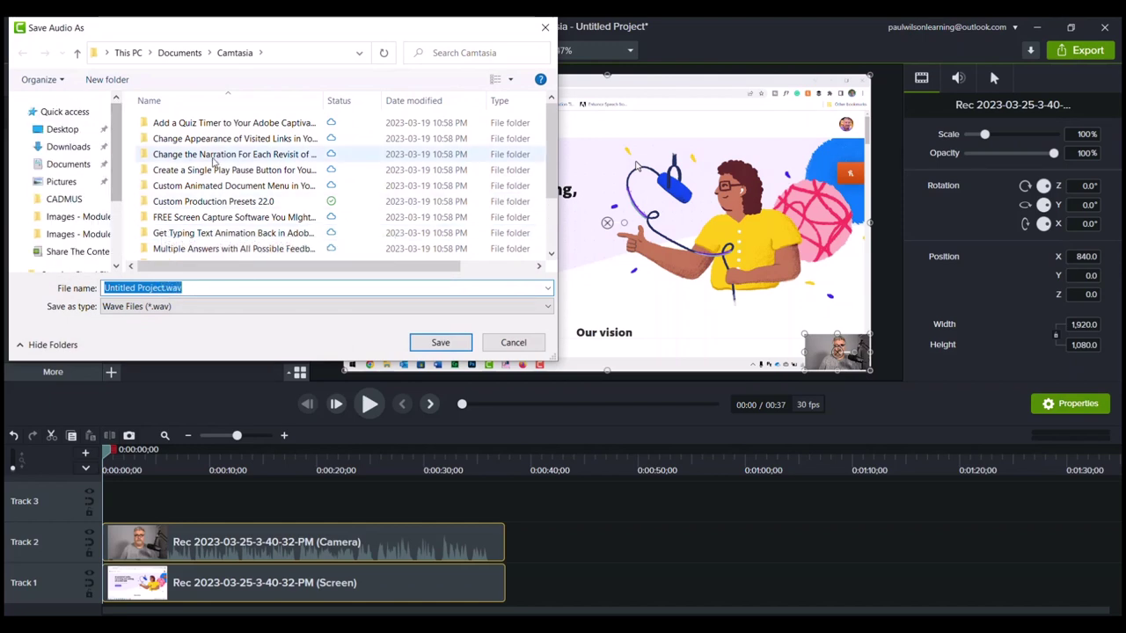
pyautogui.click(63, 129)
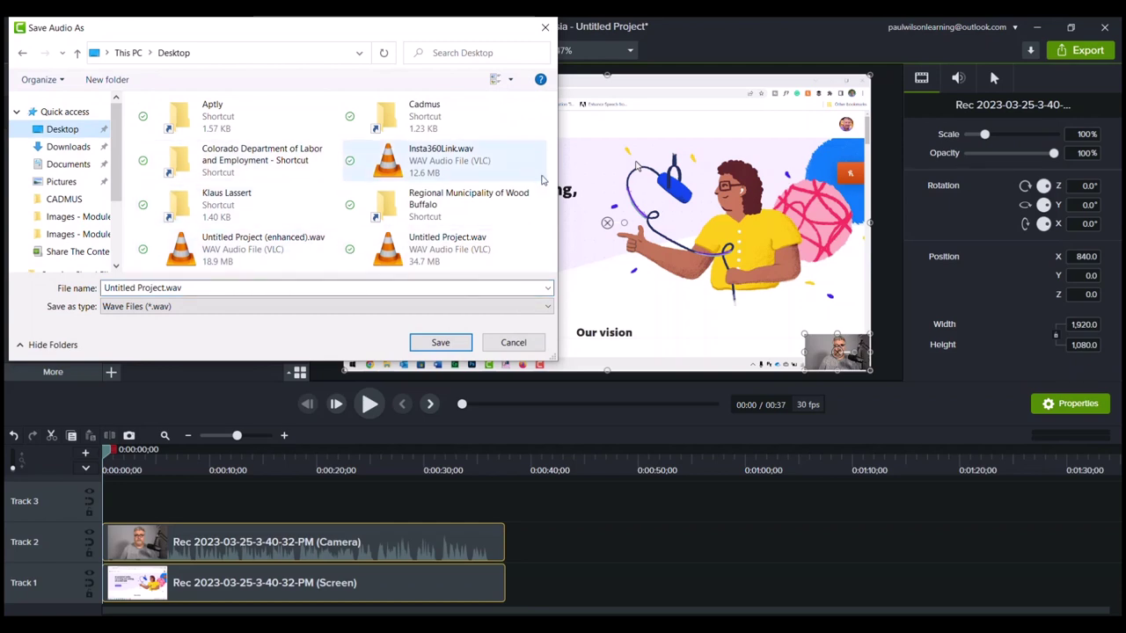
pyautogui.click(468, 158)
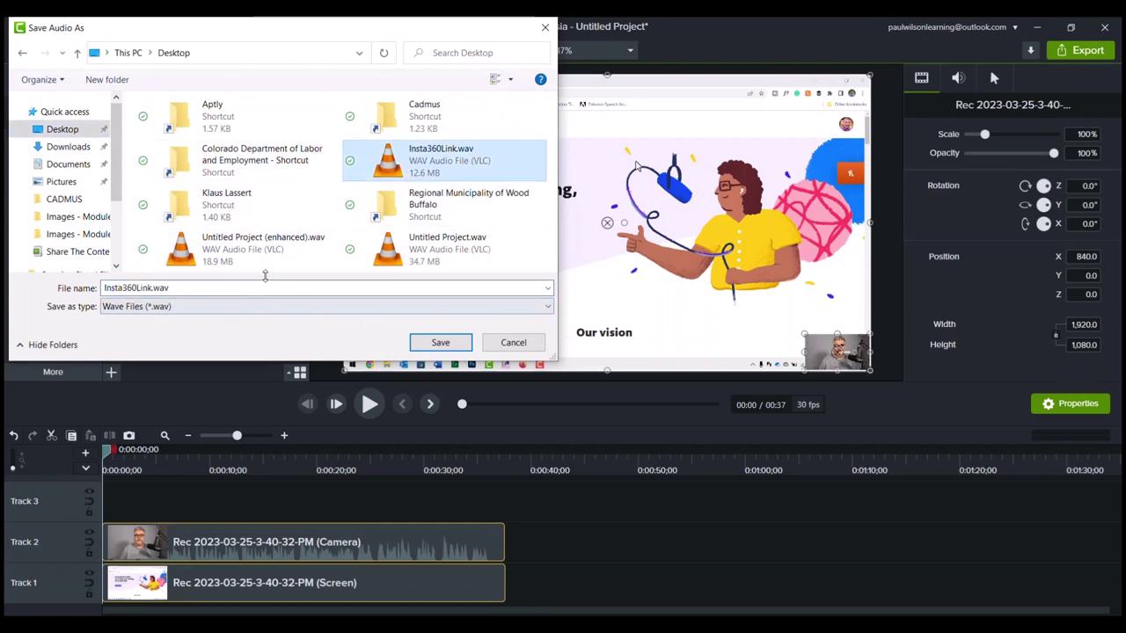
pyautogui.click(444, 343)
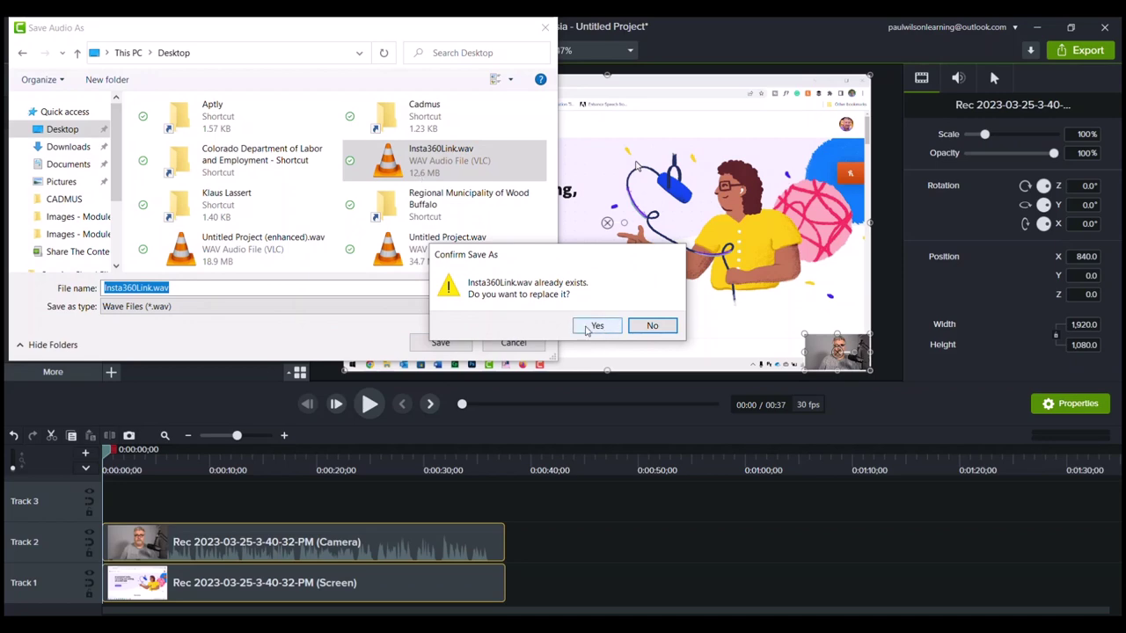
pyautogui.click(586, 329)
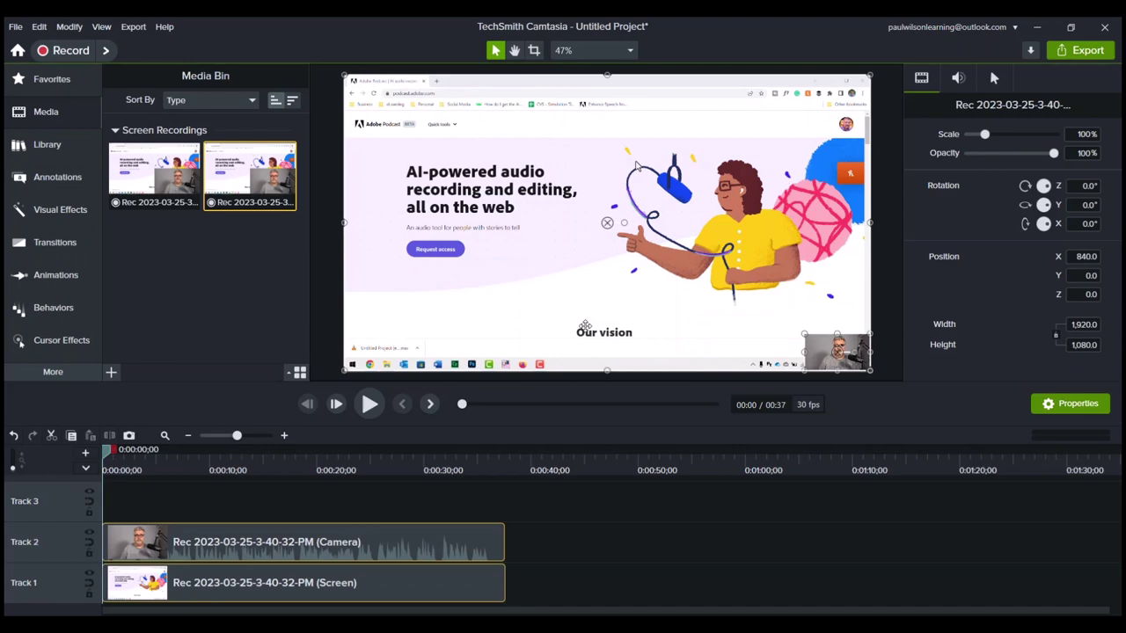
# Minimize Camtasia and scroll podcast.adobe.com down to the AI-powered audio section.
pyautogui.click(1037, 27)
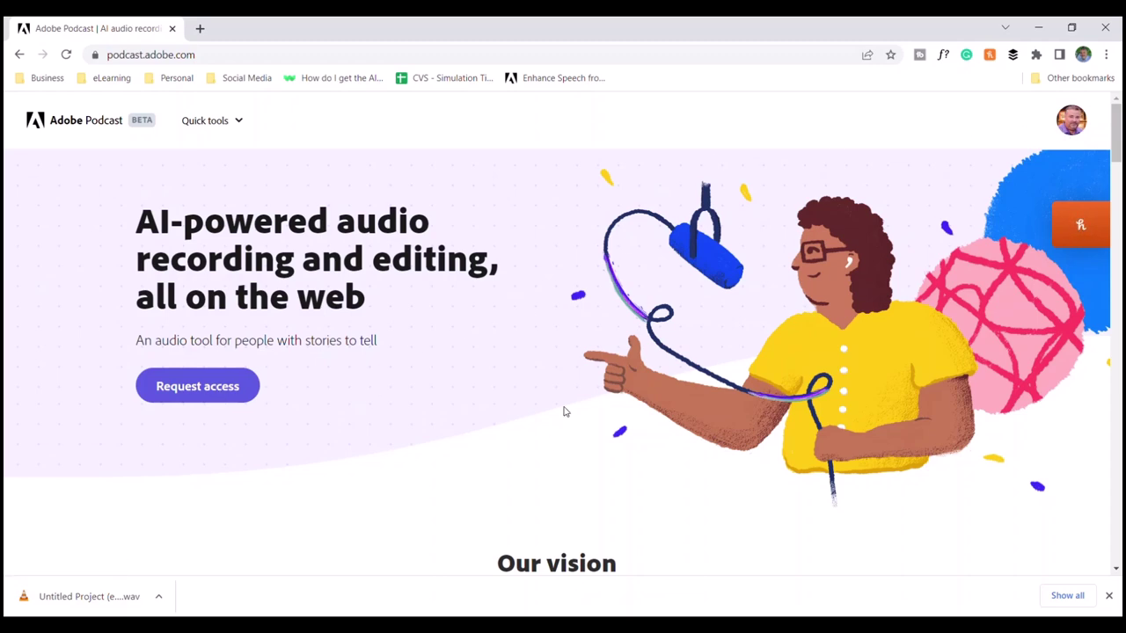
pyautogui.scroll(-6, 565, 411)
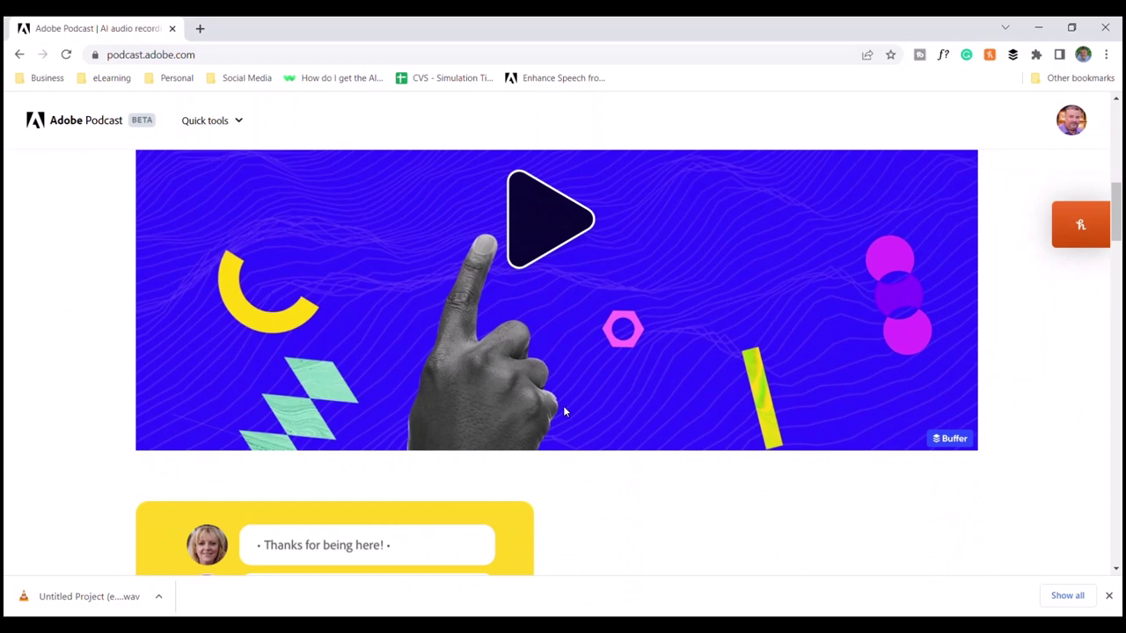
pyautogui.scroll(-8, 564, 411)
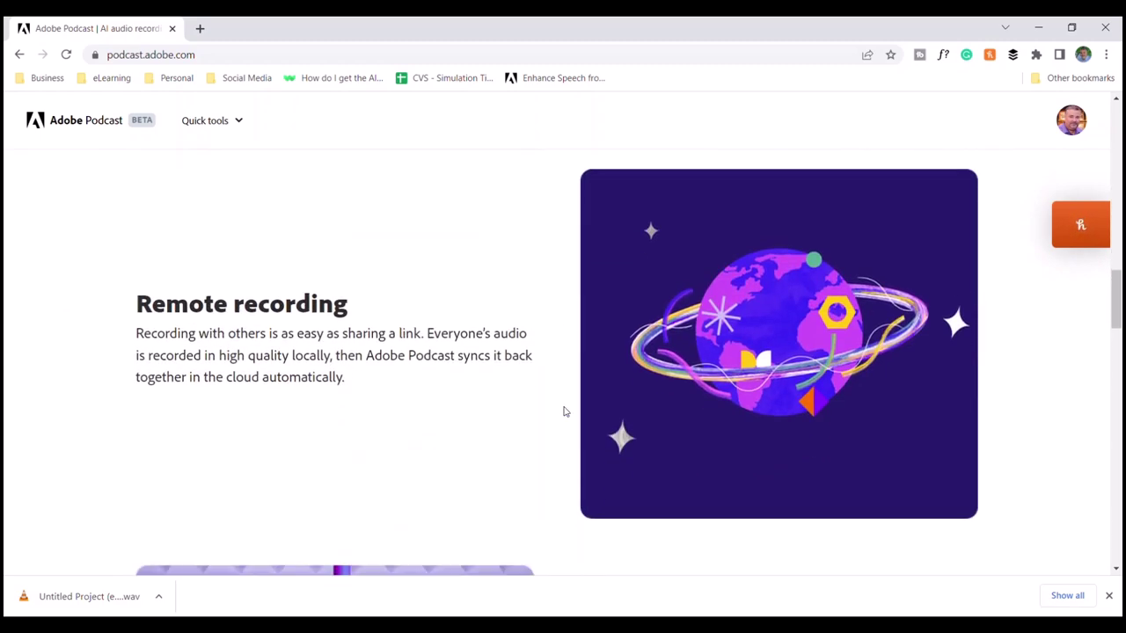
pyautogui.scroll(-5, 565, 410)
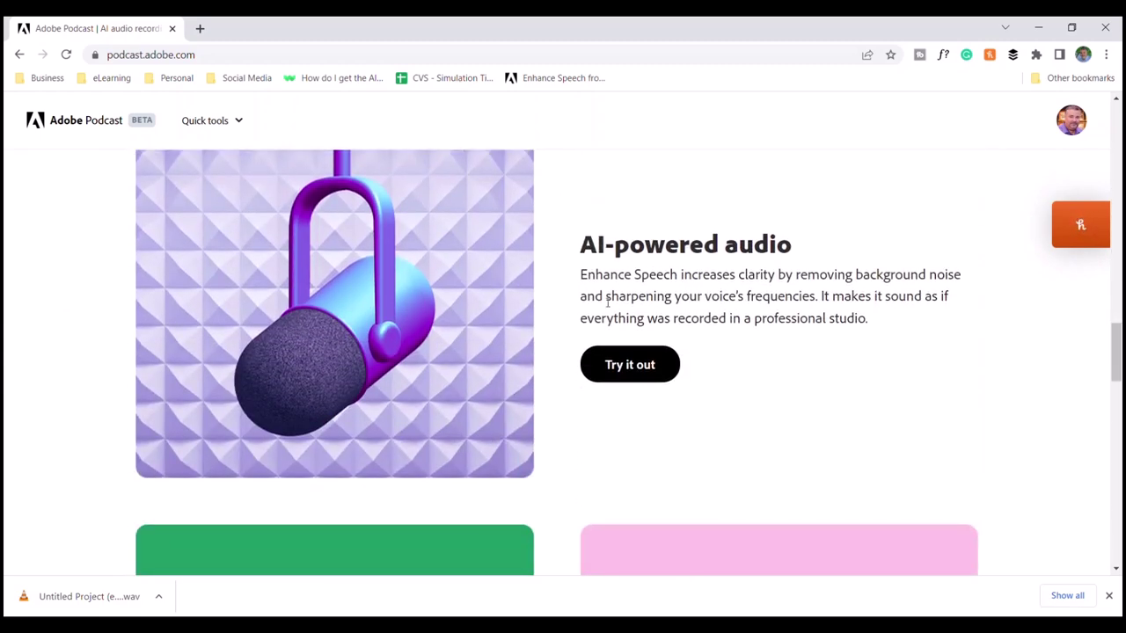
# Launch the Enhance Speech tool and snap Chrome to the right half of the screen.
pyautogui.click(631, 366)
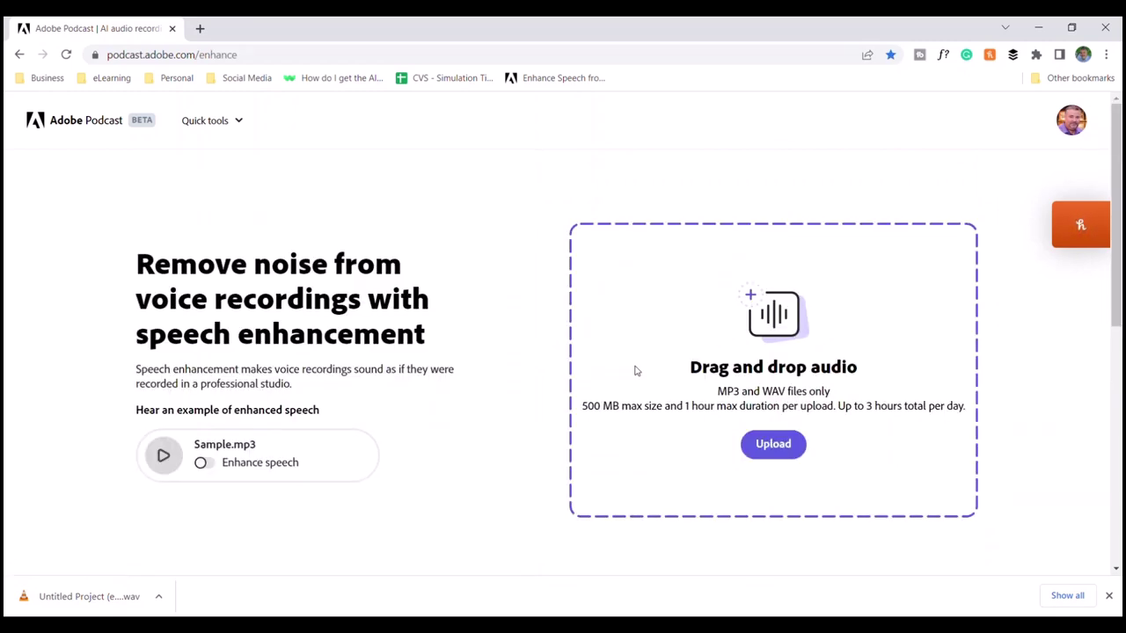
pyautogui.doubleClick(603, 32)
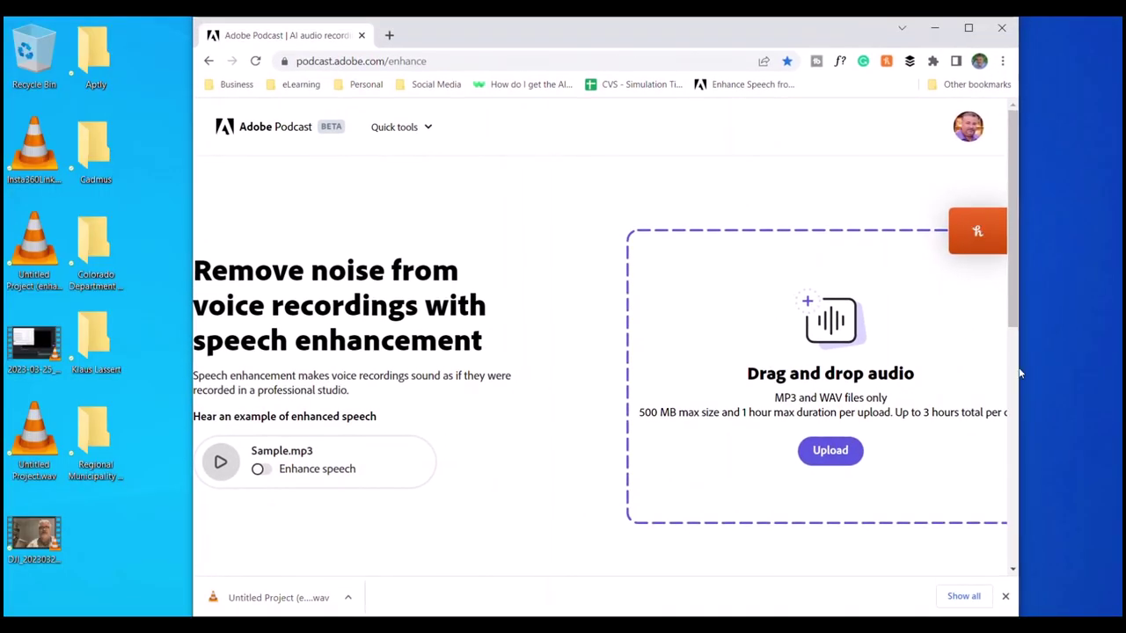
pyautogui.moveTo(591, 43); pyautogui.dragTo(1120, 374)
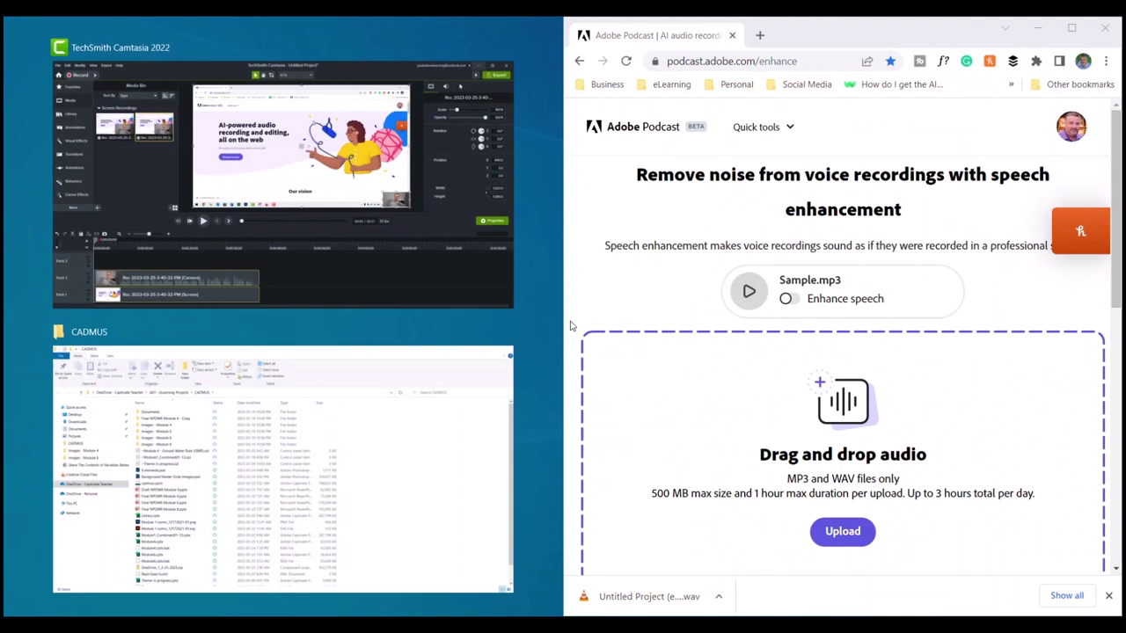
# Widen the browser leftward and drop Insta360Link.wav from the Desktop into the upload box.
pyautogui.click(560, 329)
pyautogui.moveTo(563, 330); pyautogui.dragTo(165, 247)
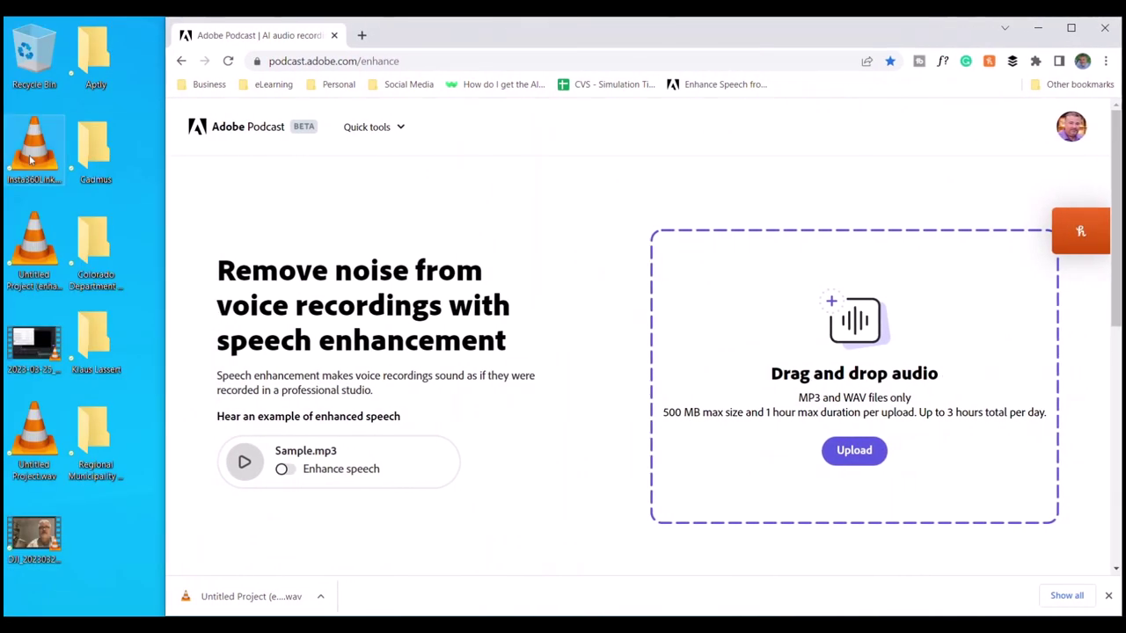
pyautogui.moveTo(35, 149); pyautogui.dragTo(795, 368)
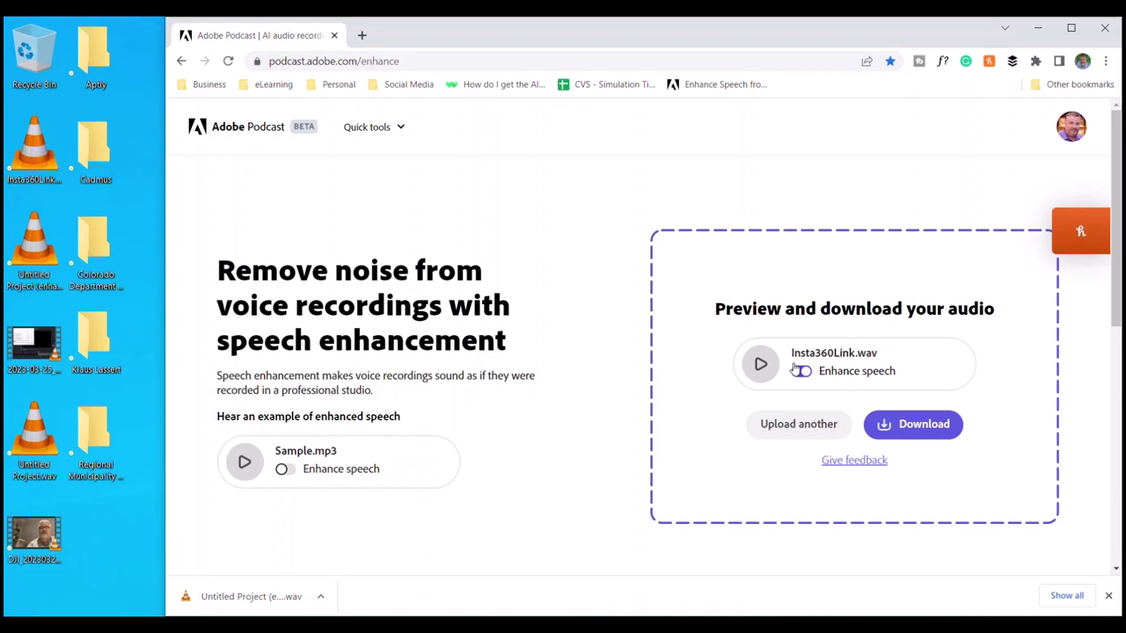
# Turn on Enhance speech and save the download to the Desktop as Insta360Link (enhanced).wav.
pyautogui.click(796, 370)
pyautogui.click(920, 433)
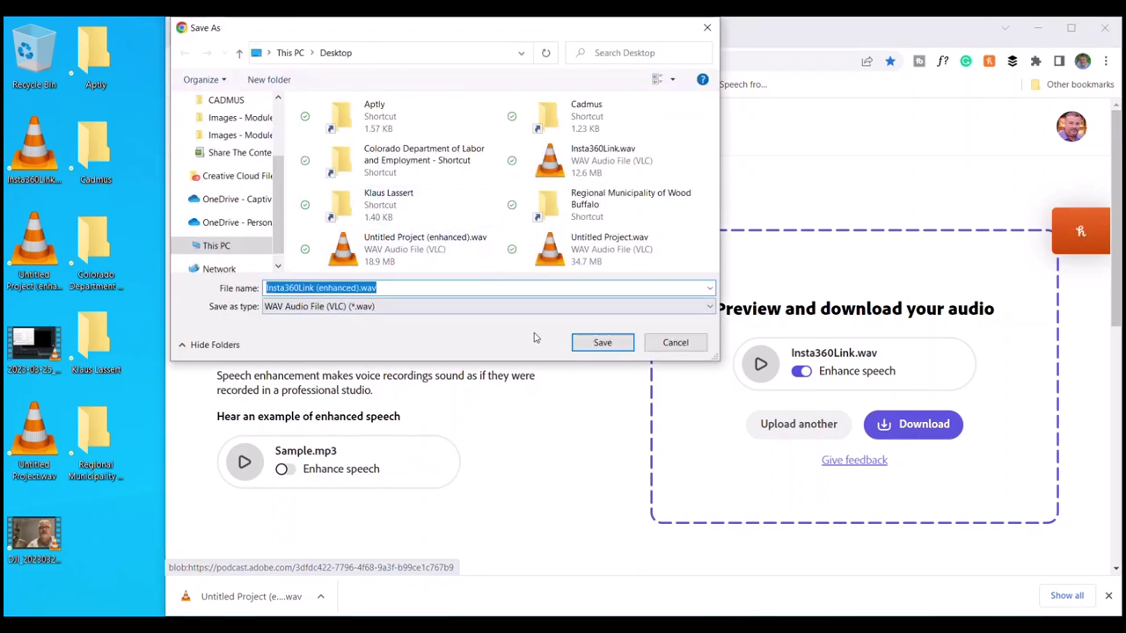
pyautogui.click(597, 344)
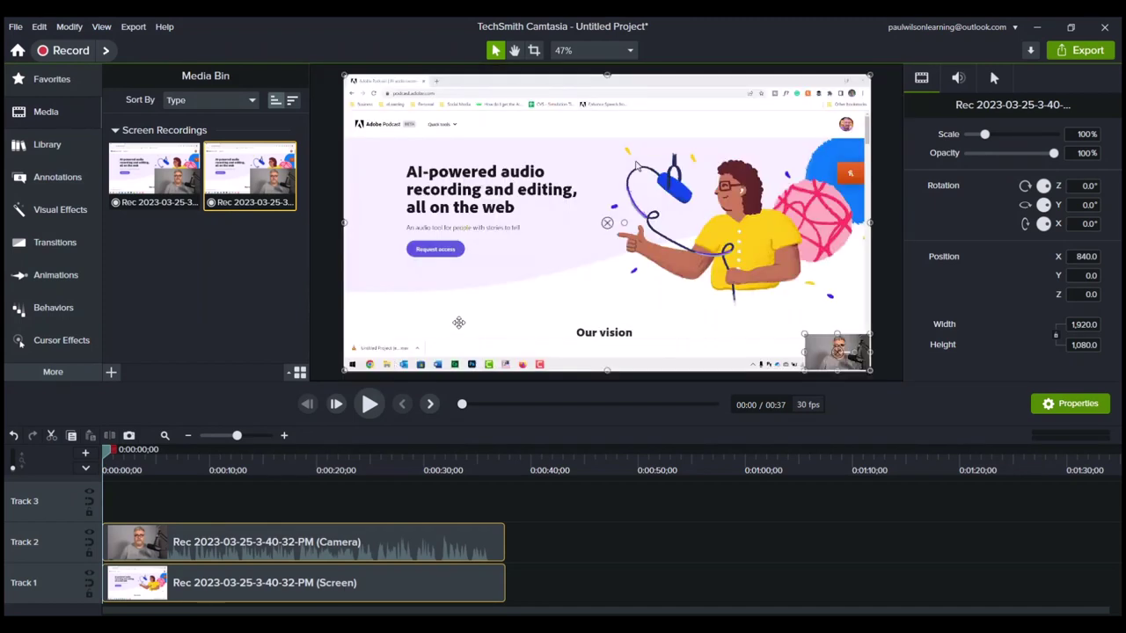
# Add the second recording from the Media Bin after the existing timeline clips.
pyautogui.click(549, 509)
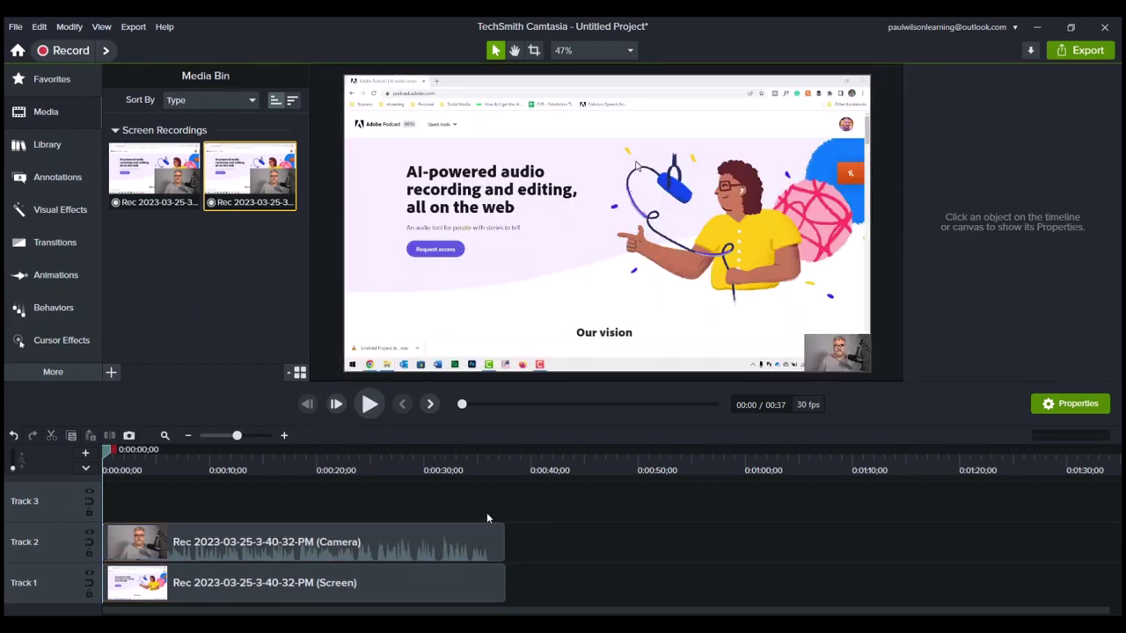
pyautogui.moveTo(344, 504); pyautogui.dragTo(410, 580)
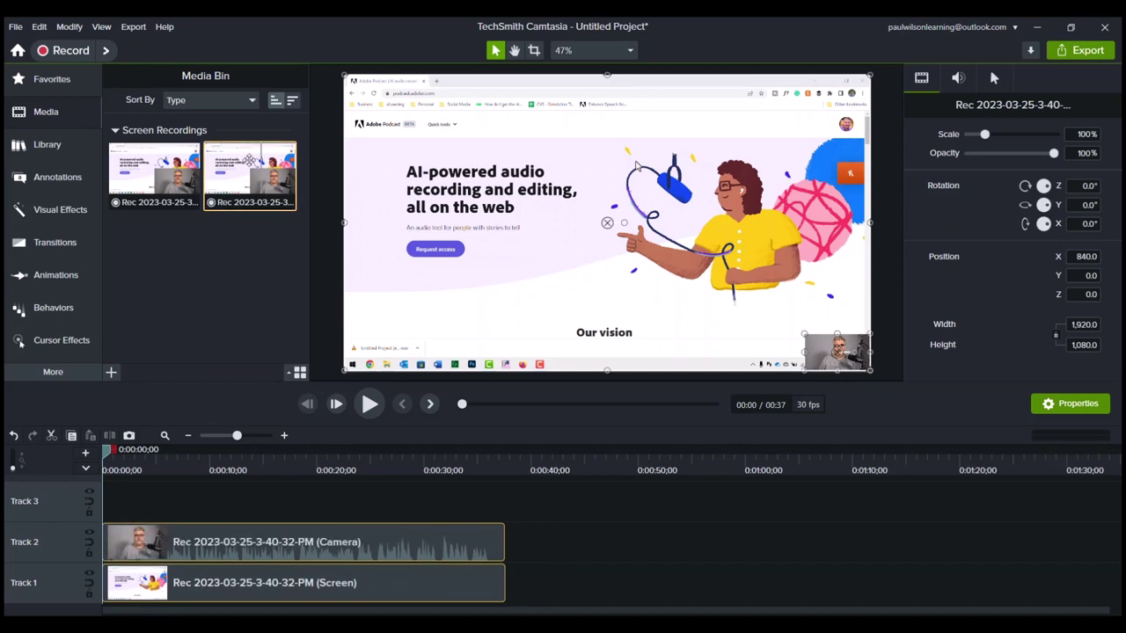
pyautogui.moveTo(249, 172); pyautogui.dragTo(508, 596)
# Separate the second camera clip's audio onto Track 3 and delete that audio clip.
pyautogui.click(637, 500)
pyautogui.click(643, 539)
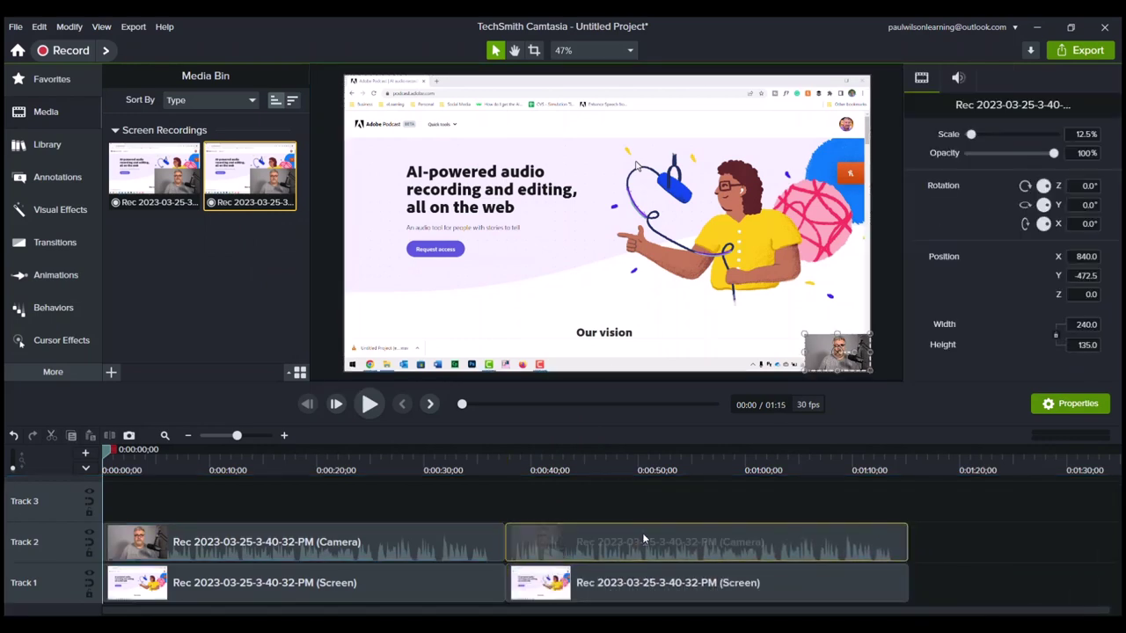
pyautogui.rightClick(613, 543)
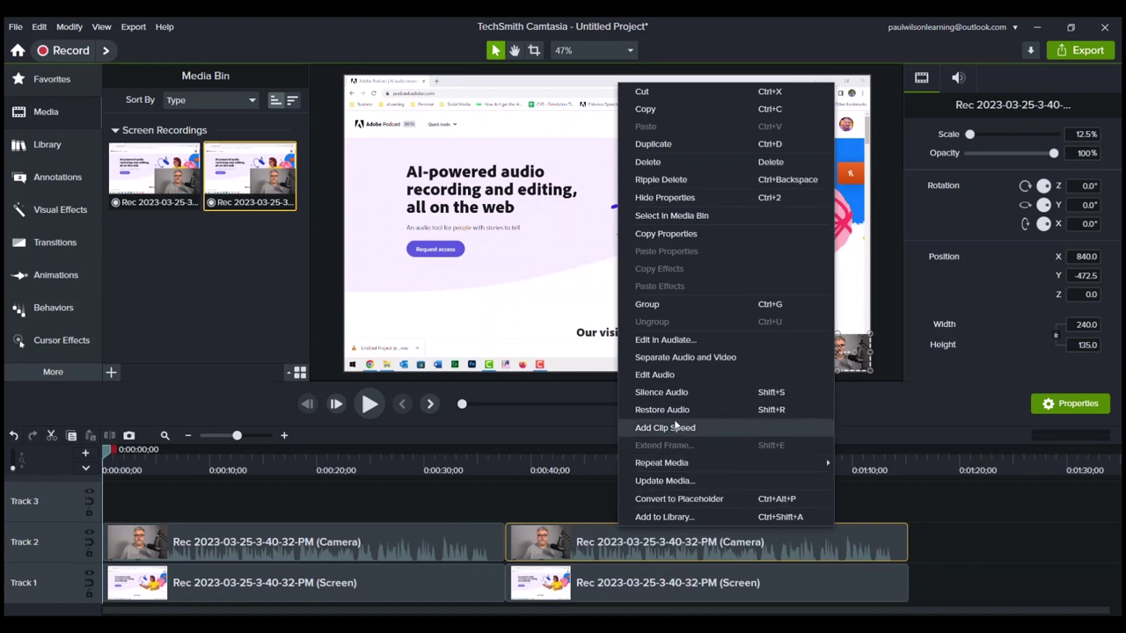
pyautogui.click(703, 359)
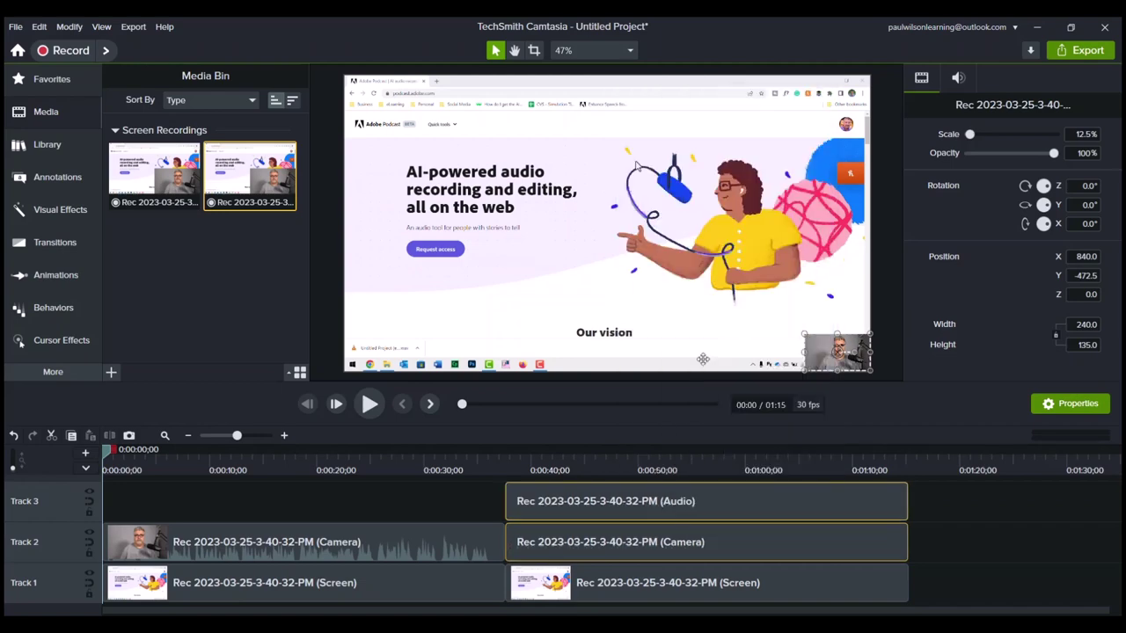
pyautogui.click(719, 503)
pyautogui.rightClick(719, 507)
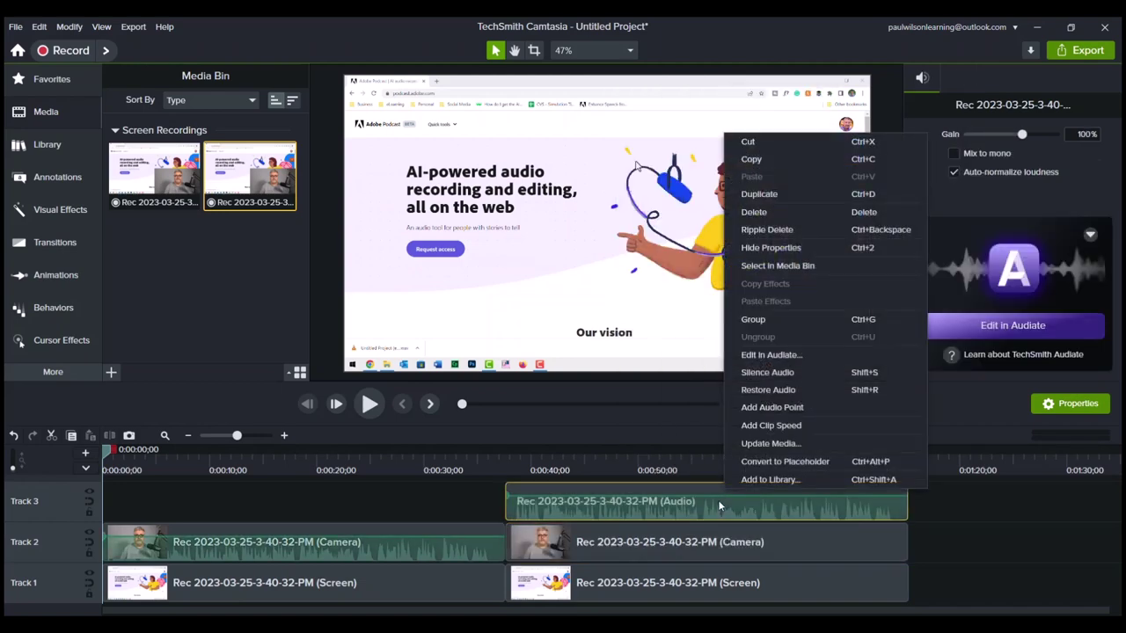
pyautogui.click(755, 216)
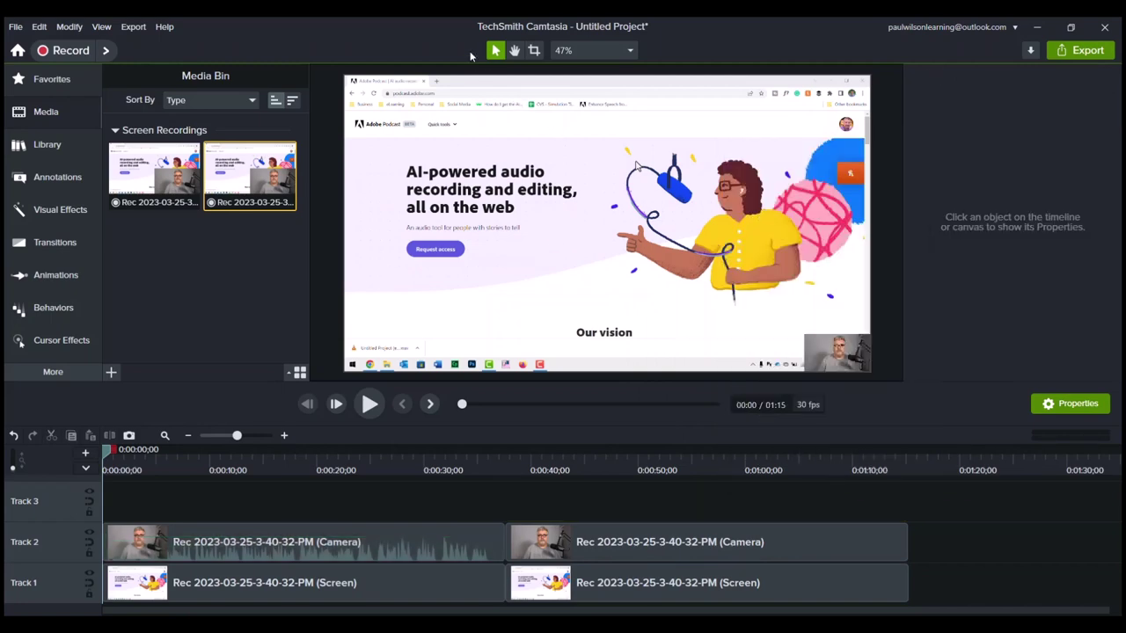
# Drop Insta360Link (enhanced).wav onto Track 3 under the second clip, then maximize Camtasia.
pyautogui.doubleClick(453, 22)
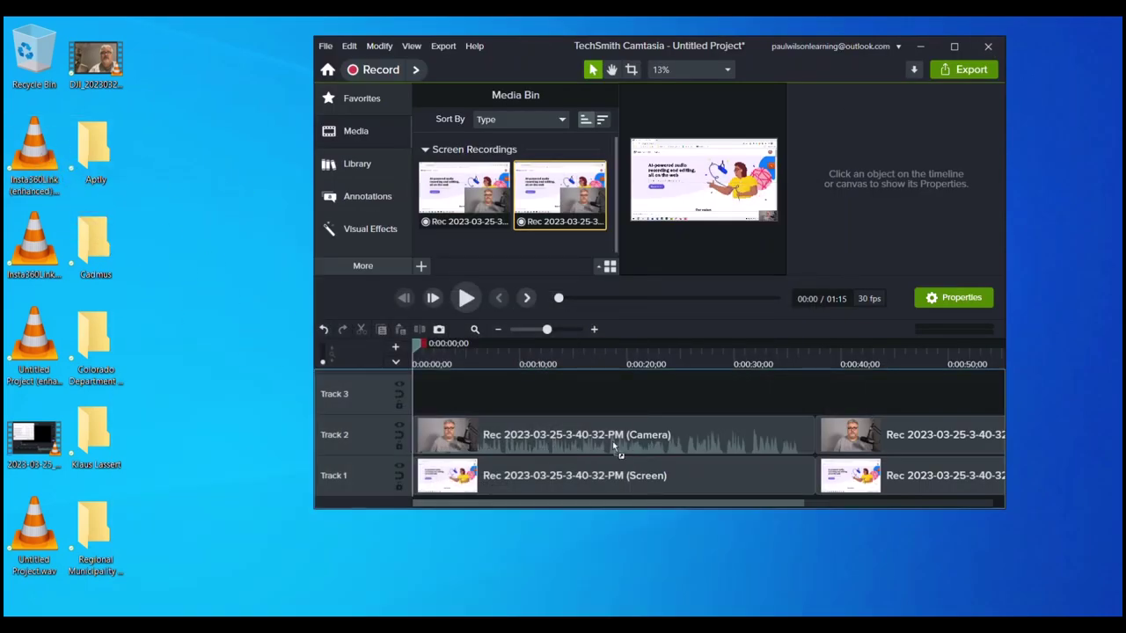
pyautogui.moveTo(840, 397); pyautogui.dragTo(857, 408)
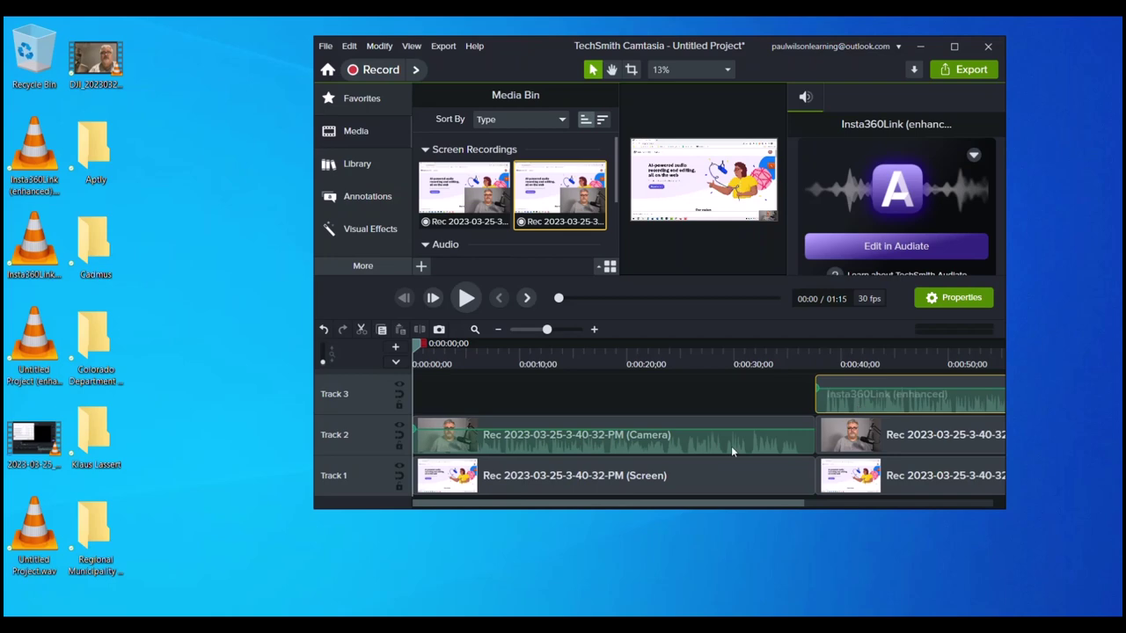
pyautogui.doubleClick(760, 44)
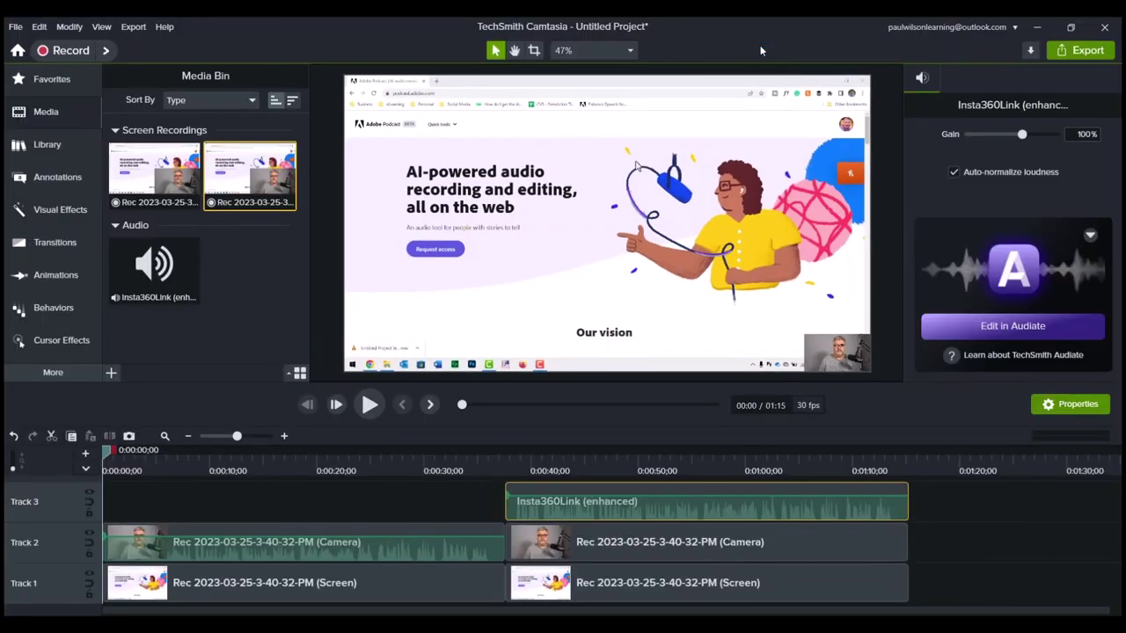